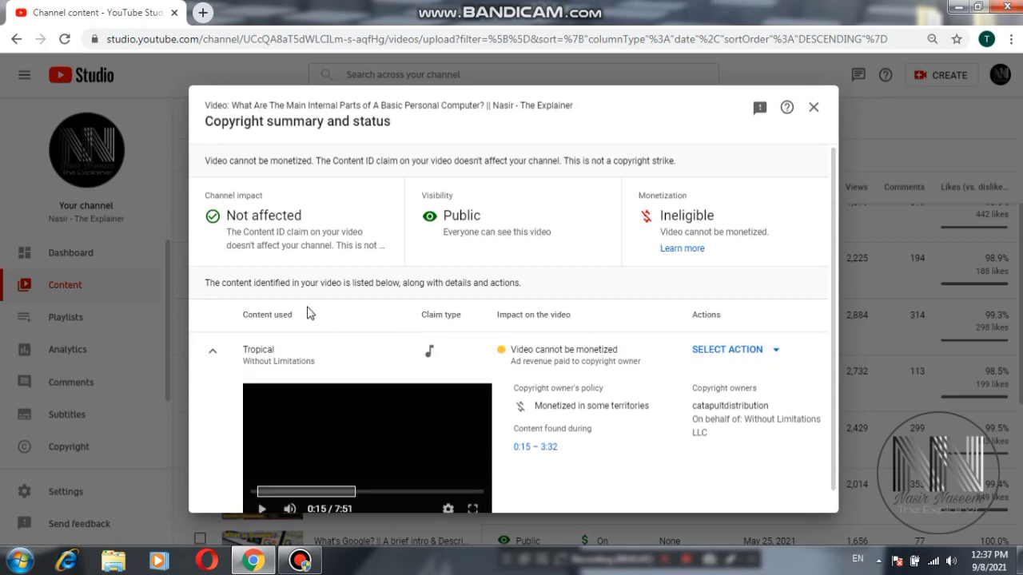
- Examine the Tropical claim's impact on the video and the copyright owner's policy in the copyright summary
{"action": "scroll", "coordinate": [311, 311], "scroll_direction": "down", "scroll_amount": 1}
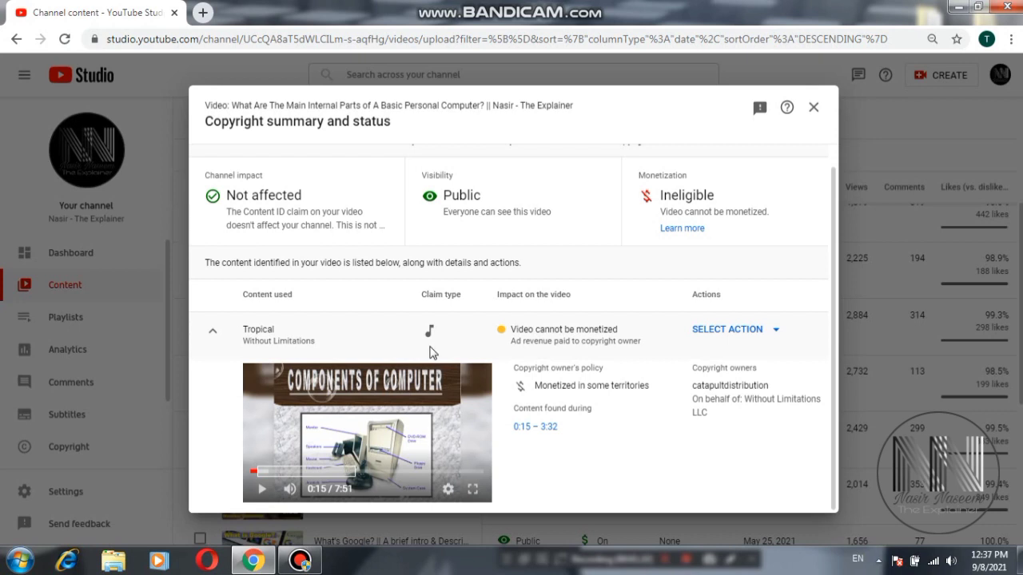
{"action": "mouse_move", "coordinate": [572, 340]}
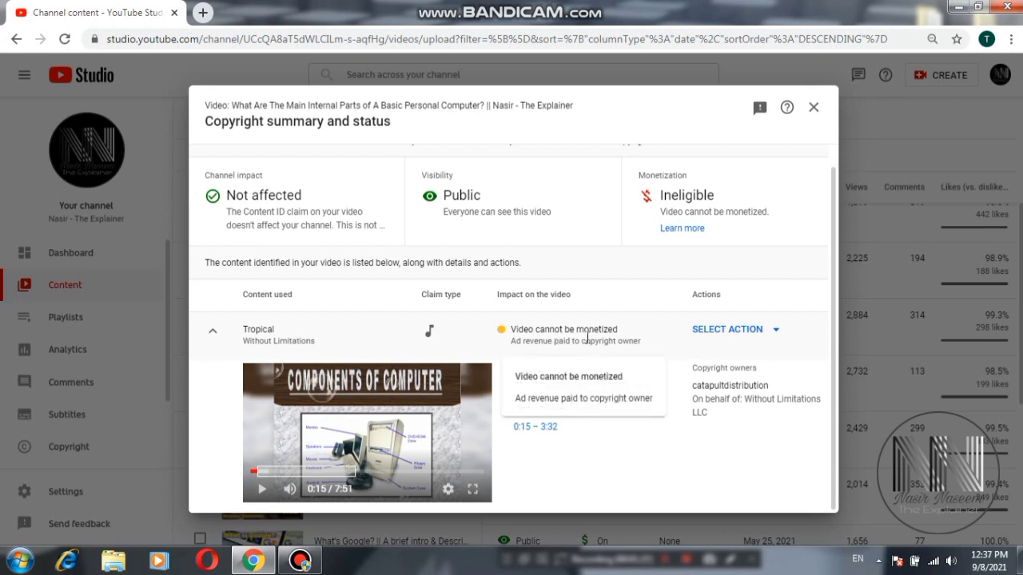
{"action": "left_click_drag", "start_coordinate": [617, 331], "coordinate": [510, 334]}
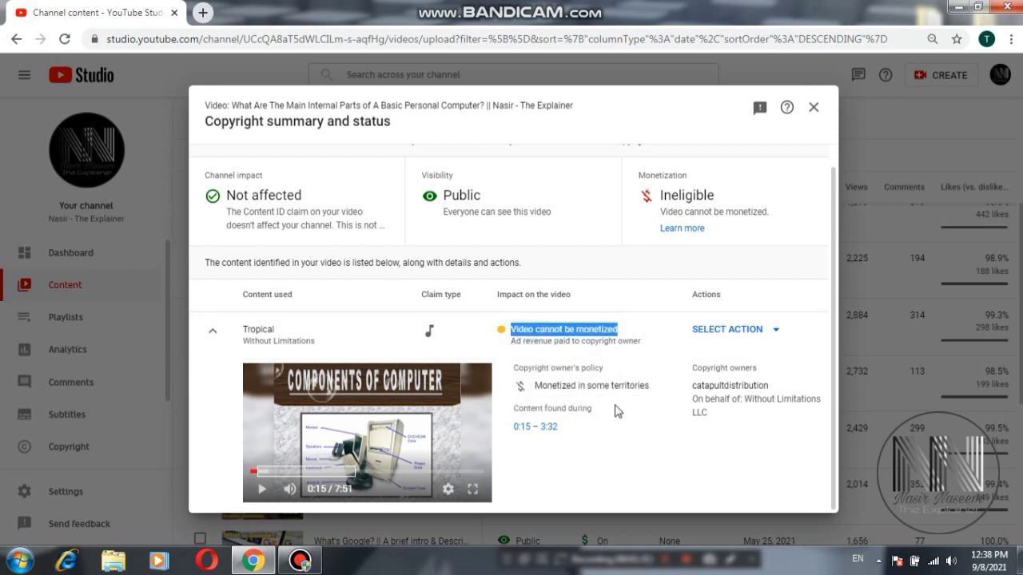
{"action": "left_click", "coordinate": [607, 395]}
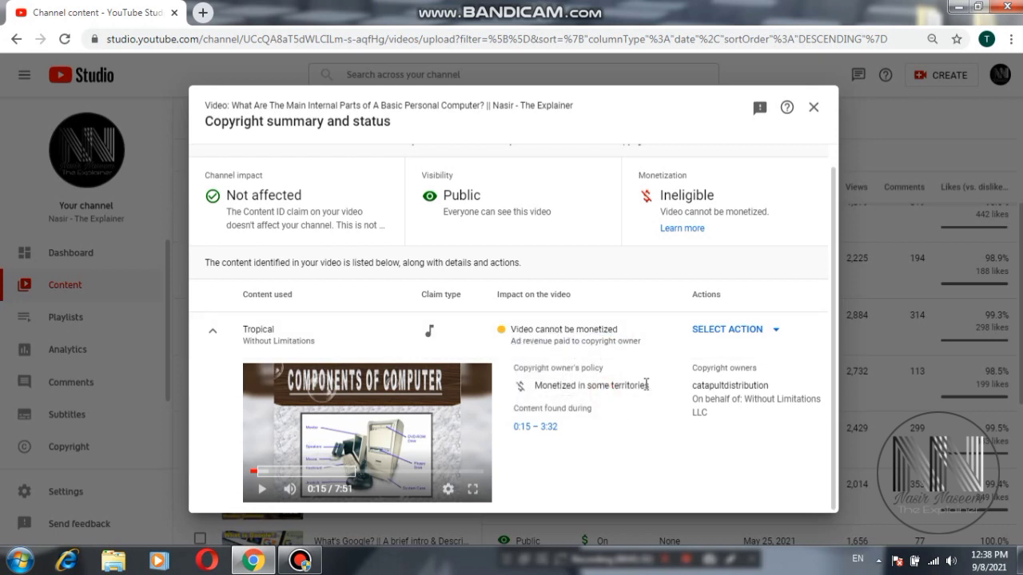
{"action": "left_click_drag", "start_coordinate": [652, 387], "coordinate": [531, 393]}
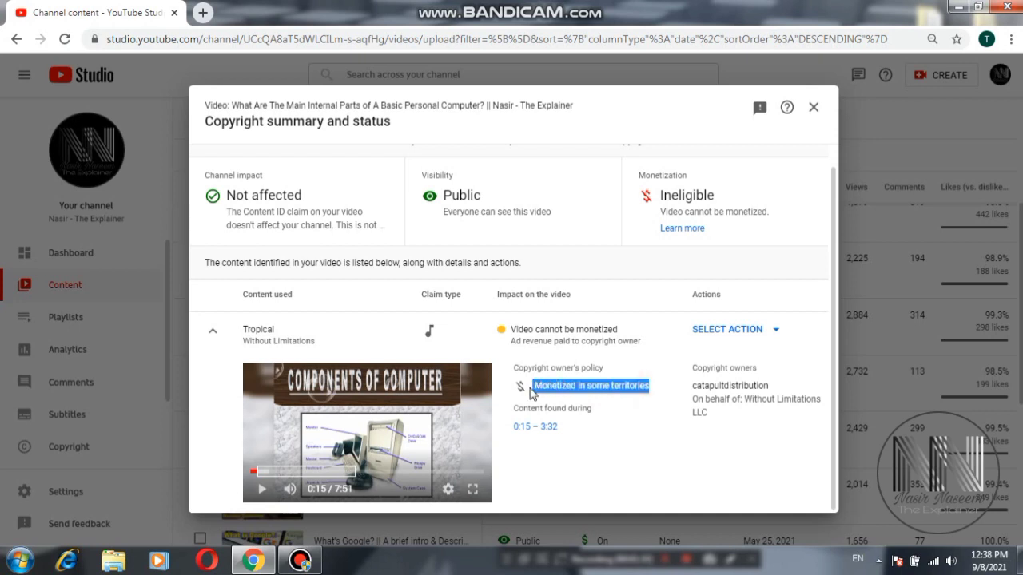
{"action": "left_click", "coordinate": [630, 414]}
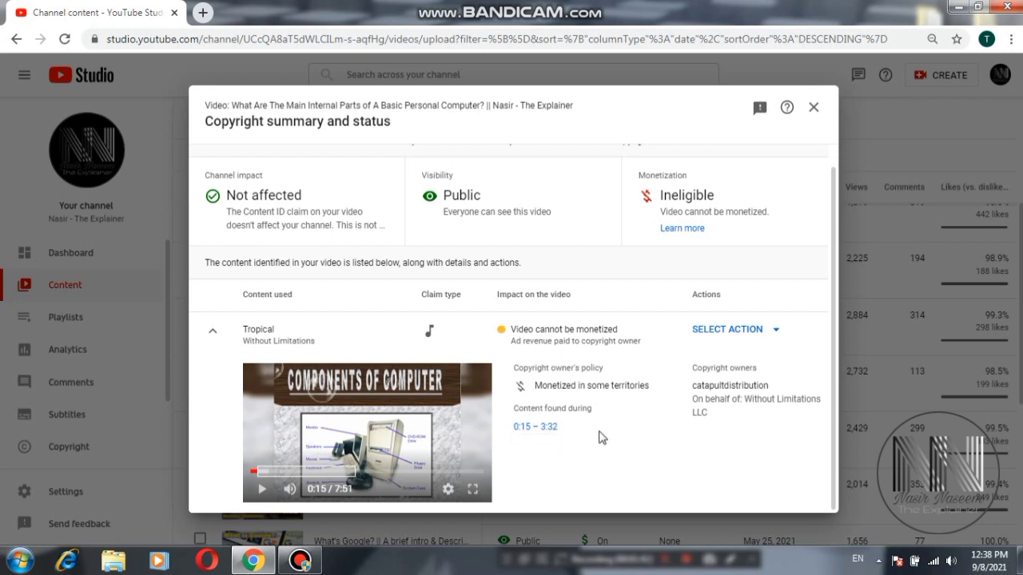
- Start replacing the claimed Tropical song and browse the free music for a substitute track
{"action": "left_click", "coordinate": [778, 334]}
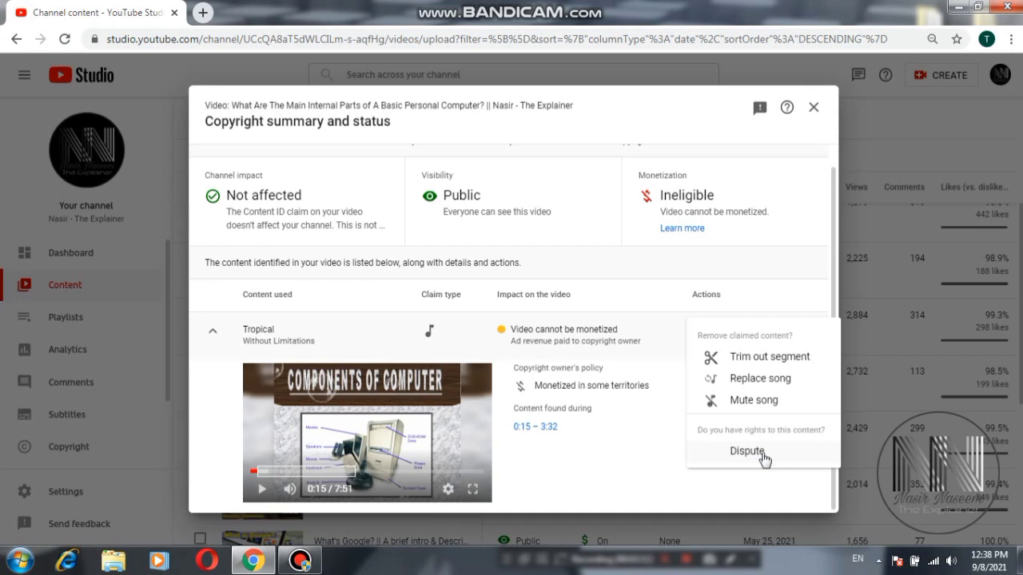
{"action": "left_click", "coordinate": [790, 384]}
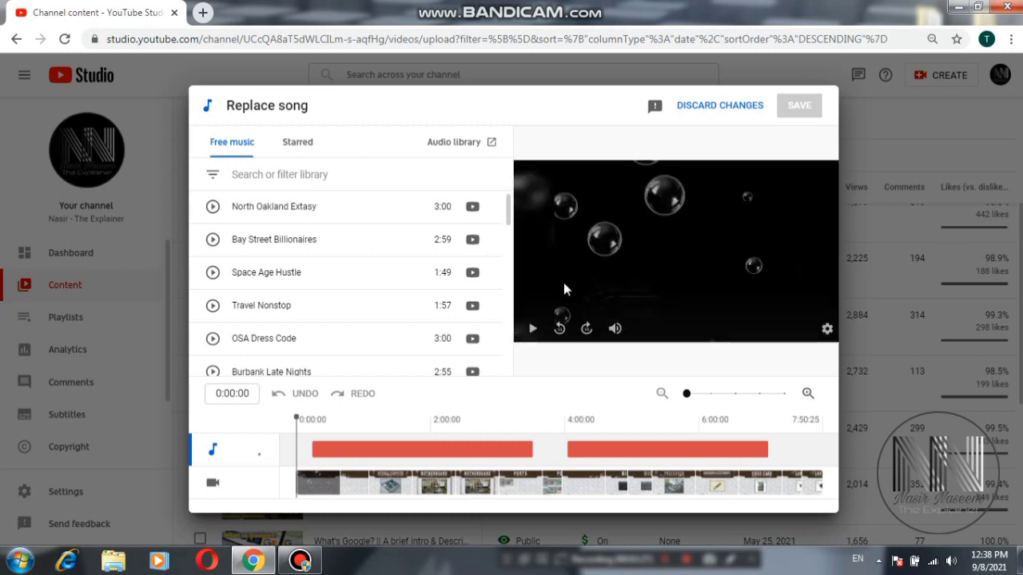
{"action": "mouse_move", "coordinate": [483, 371]}
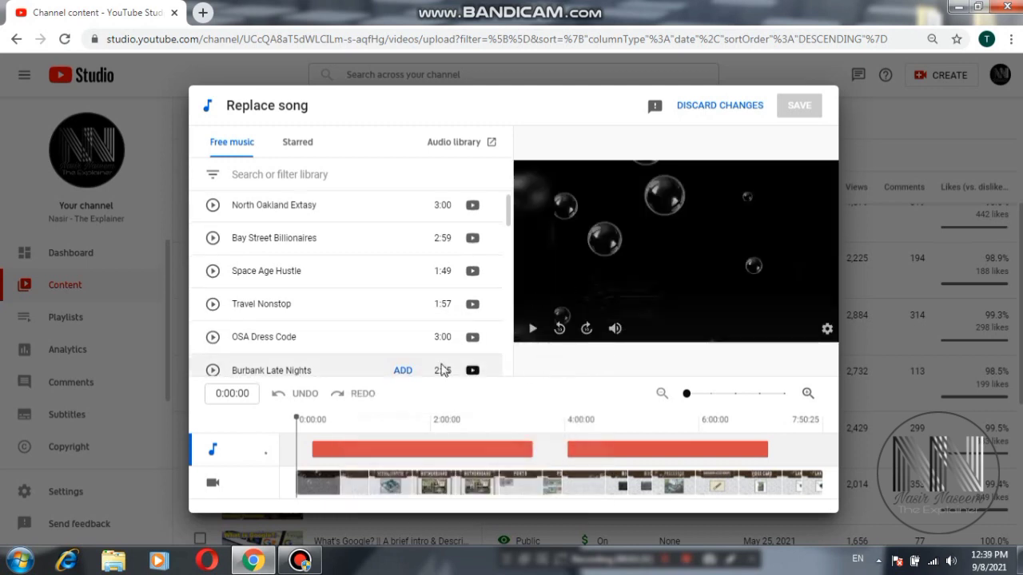
{"action": "scroll", "coordinate": [400, 369], "scroll_direction": "down", "scroll_amount": 5}
{"action": "scroll", "coordinate": [445, 372], "scroll_direction": "up", "scroll_amount": 1}
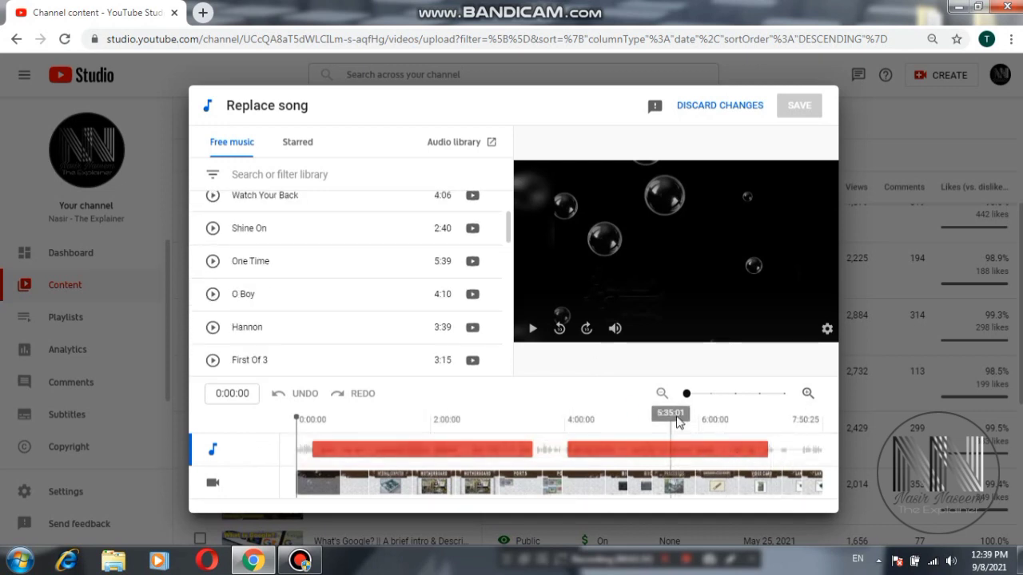
{"action": "double_click", "coordinate": [533, 93]}
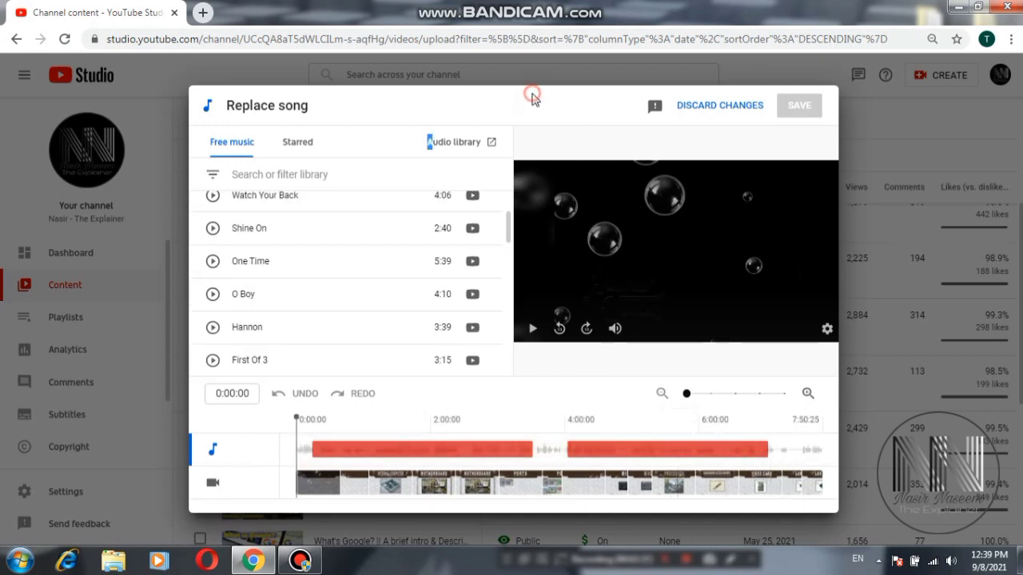
{"action": "left_click", "coordinate": [479, 97]}
{"action": "scroll", "coordinate": [364, 264], "scroll_direction": "down", "scroll_amount": 1}
{"action": "scroll", "coordinate": [362, 285], "scroll_direction": "down", "scroll_amount": 1}
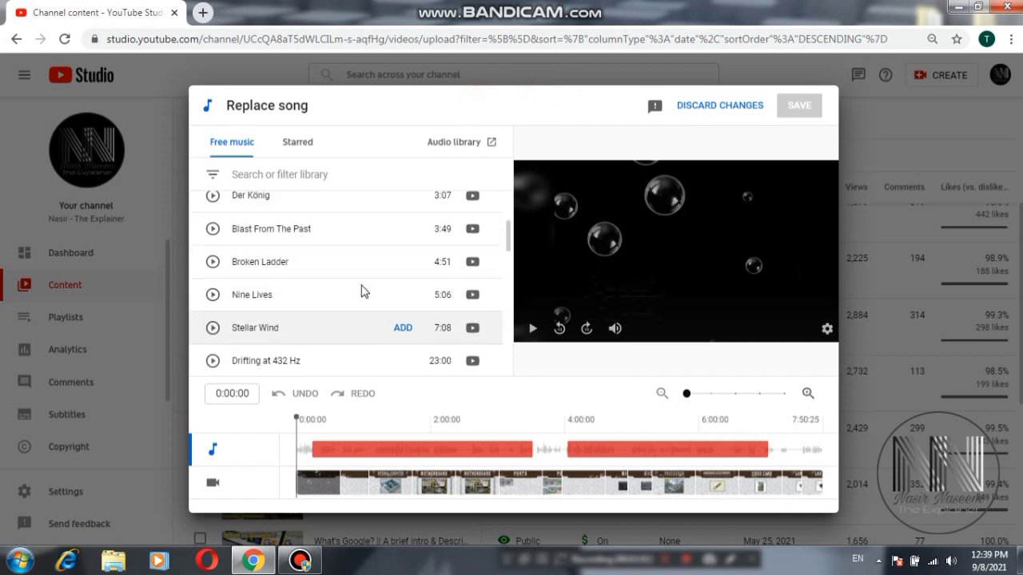
{"action": "scroll", "coordinate": [352, 319], "scroll_direction": "up", "scroll_amount": 1}
{"action": "scroll", "coordinate": [328, 344], "scroll_direction": "up", "scroll_amount": 2}
{"action": "scroll", "coordinate": [326, 344], "scroll_direction": "down", "scroll_amount": 4}
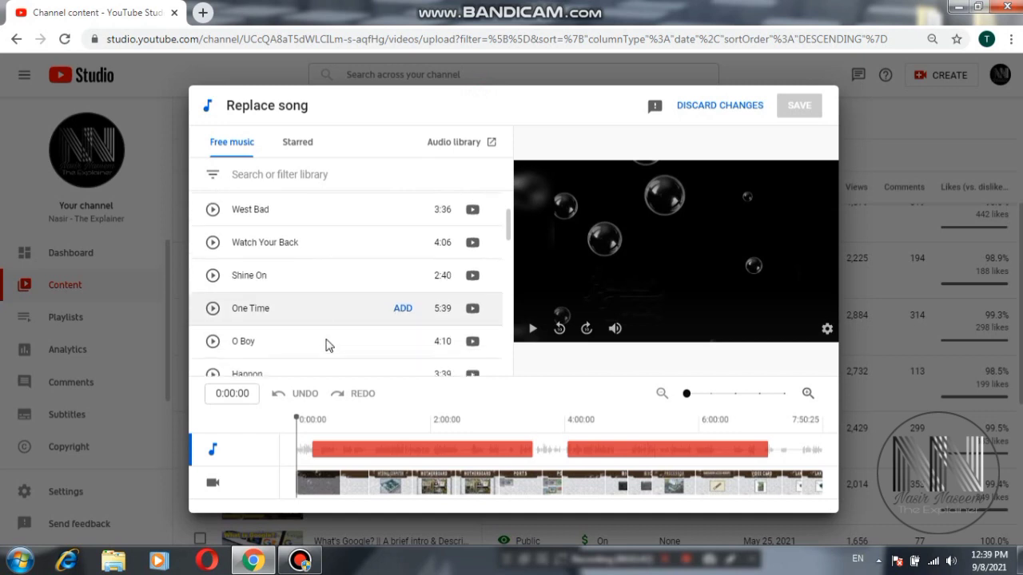
{"action": "scroll", "coordinate": [326, 345], "scroll_direction": "down", "scroll_amount": 2}
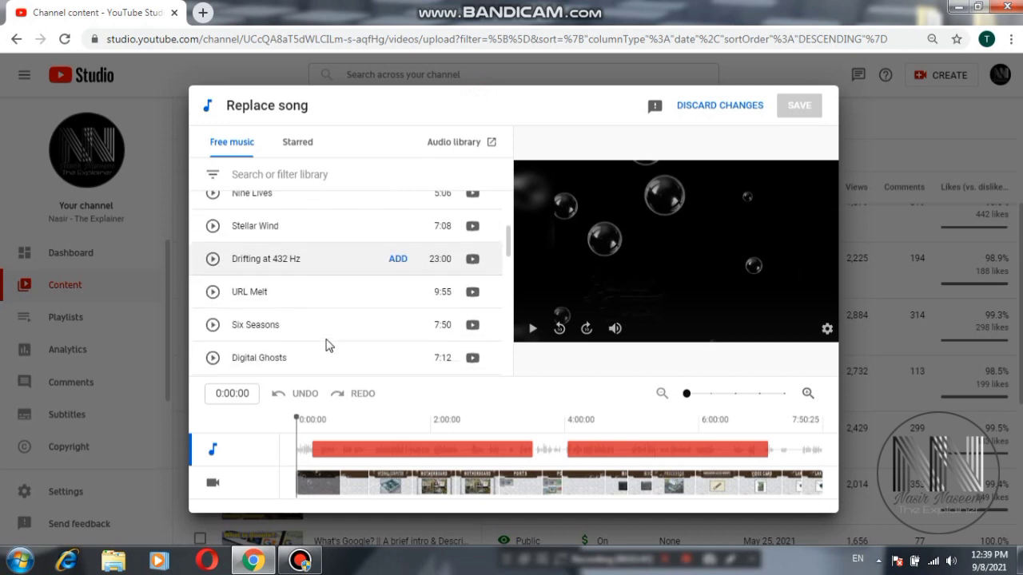
- Preview the tracks URL Melt and Six Seasons, and add Six Seasons as the replacement song
{"action": "left_click", "coordinate": [213, 292]}
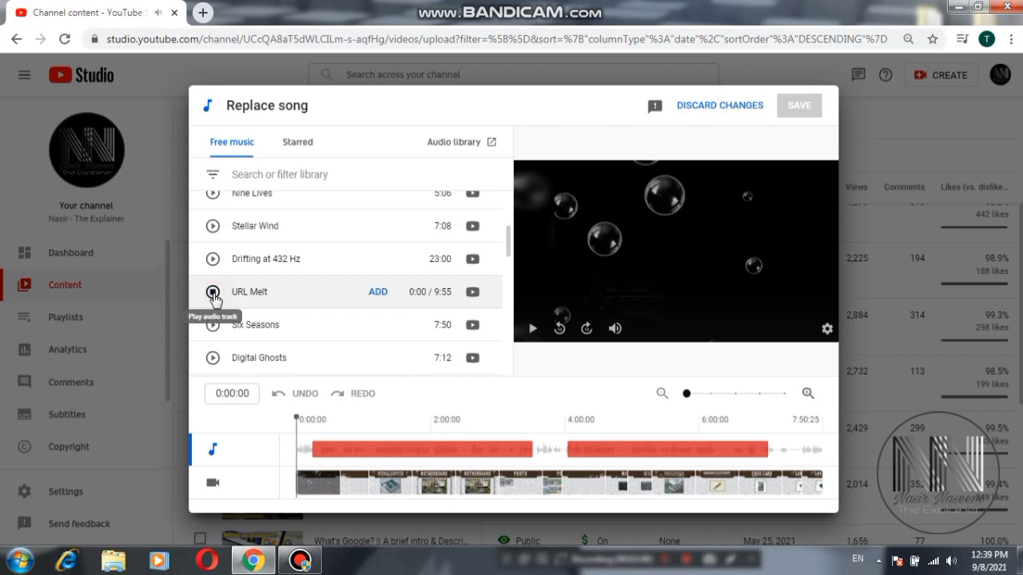
{"action": "left_click", "coordinate": [212, 293]}
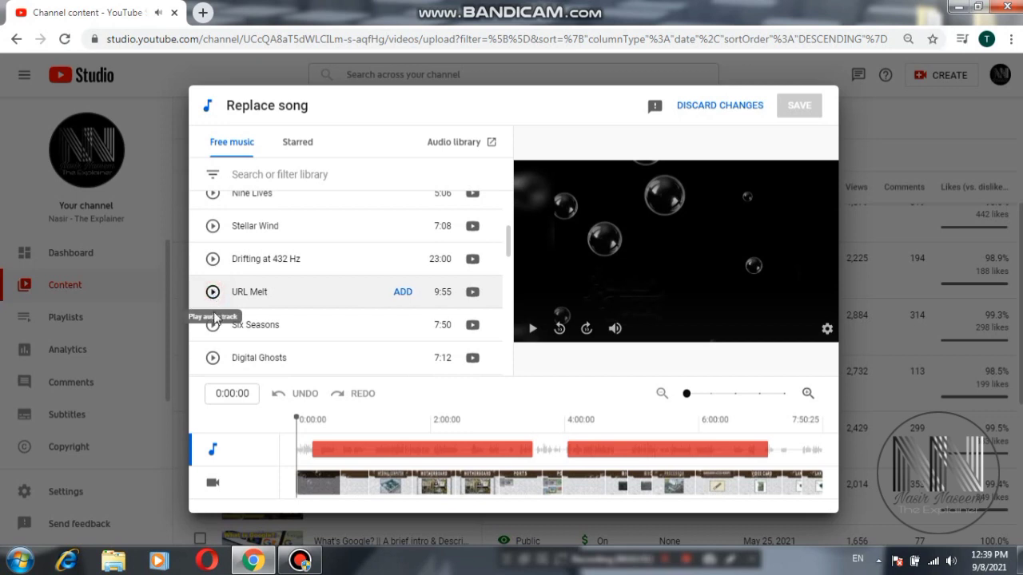
{"action": "left_click", "coordinate": [213, 332]}
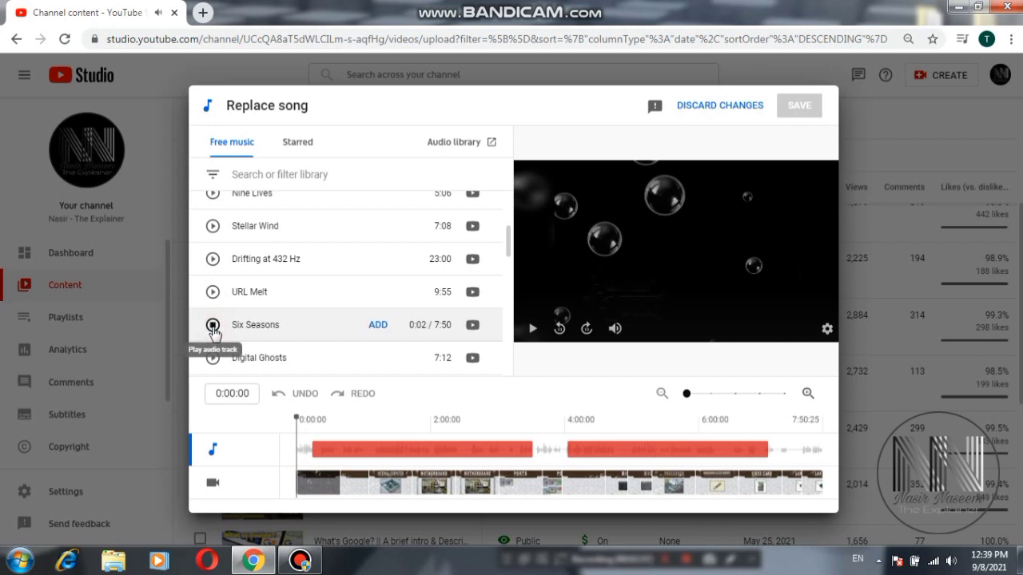
{"action": "left_click", "coordinate": [378, 326]}
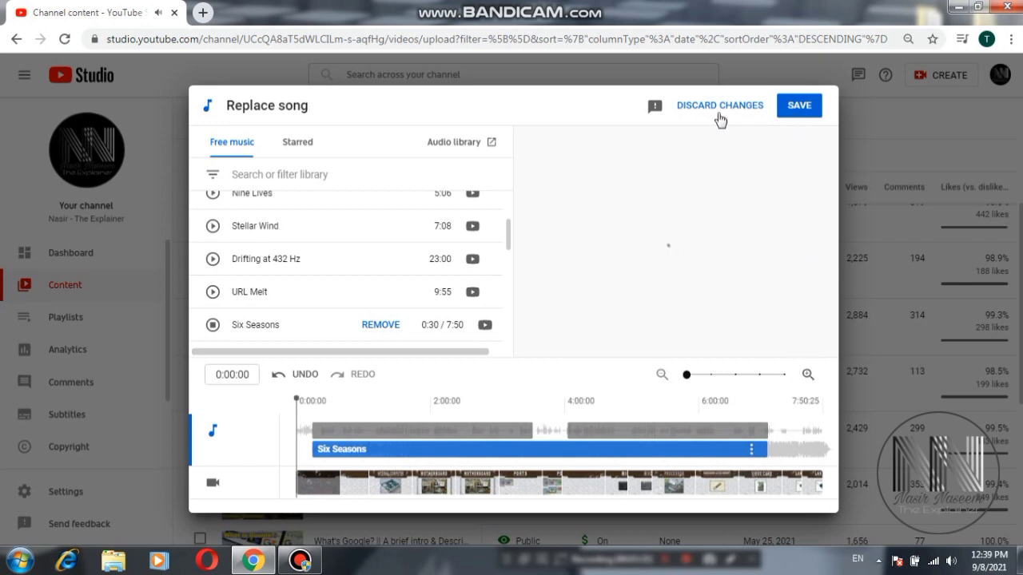
- Save the song replacement, confirm it, and close the copyright summary
{"action": "left_click", "coordinate": [796, 114]}
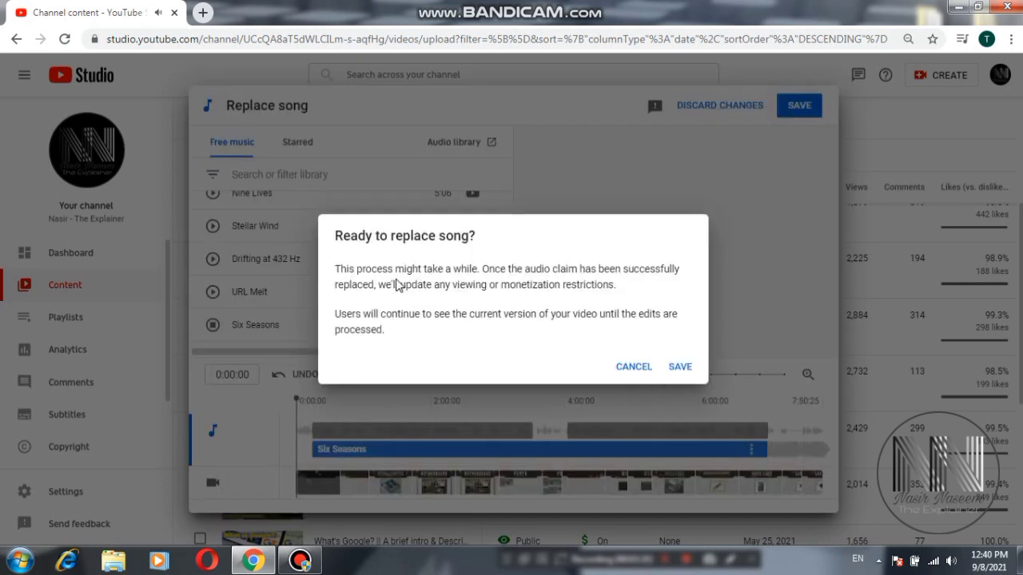
{"action": "left_click_drag", "start_coordinate": [337, 269], "coordinate": [555, 276]}
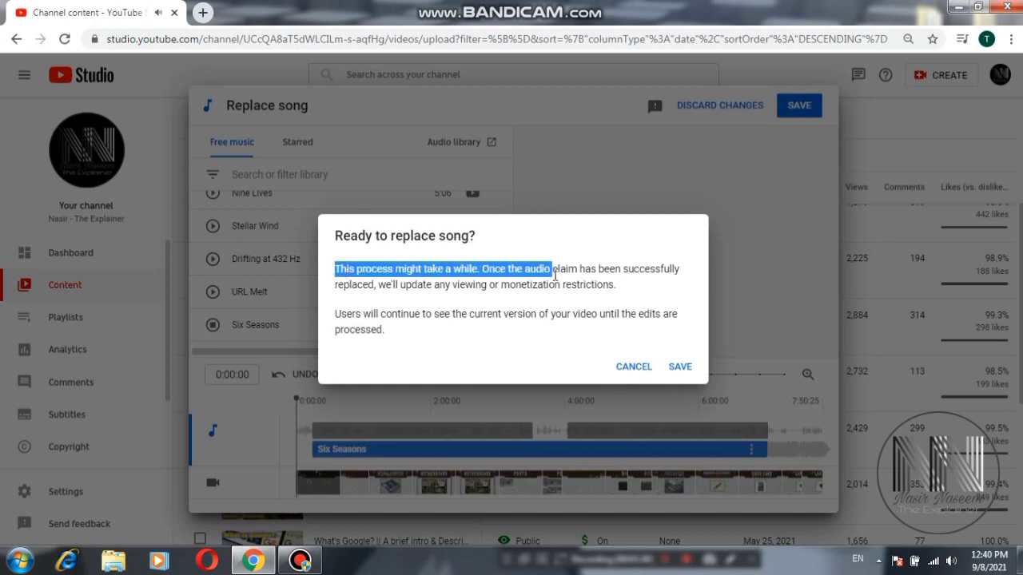
{"action": "left_click", "coordinate": [682, 370]}
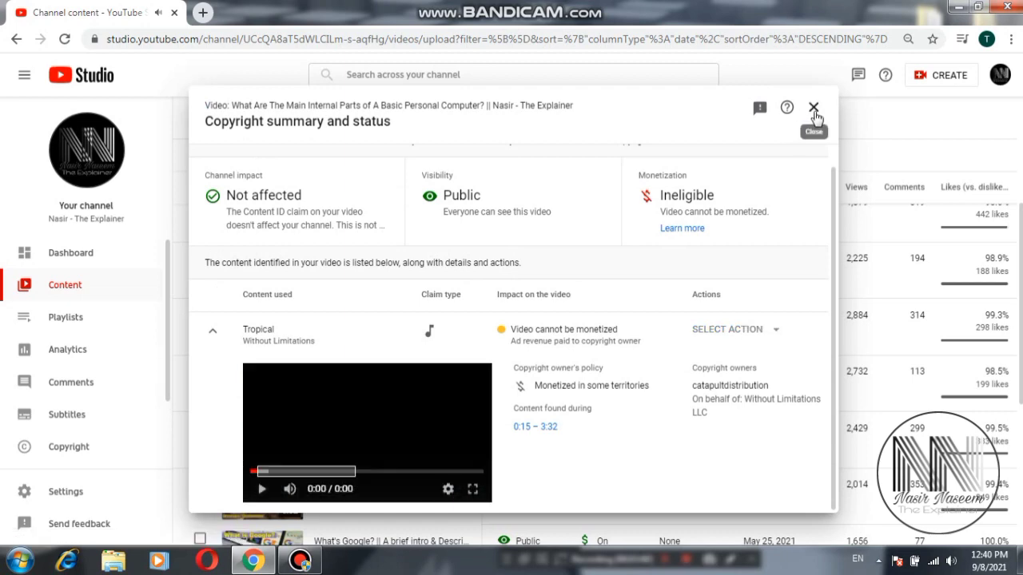
{"action": "left_click", "coordinate": [814, 109]}
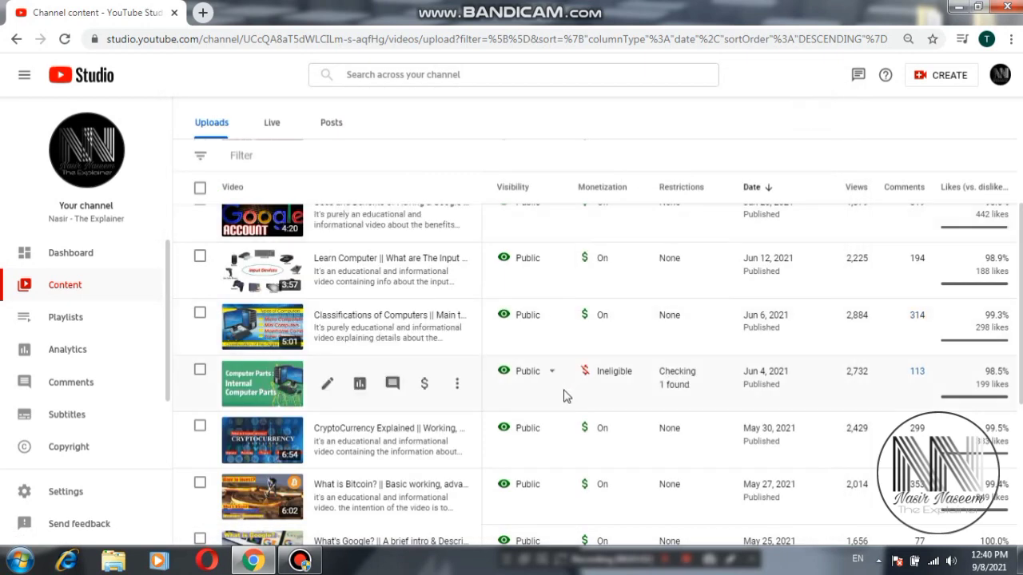
- Reopen the copyright claim details from the restrictions of the video "What Are The Main Internal Parts of A Basic Personal Computer?"
{"action": "mouse_move", "coordinate": [706, 392]}
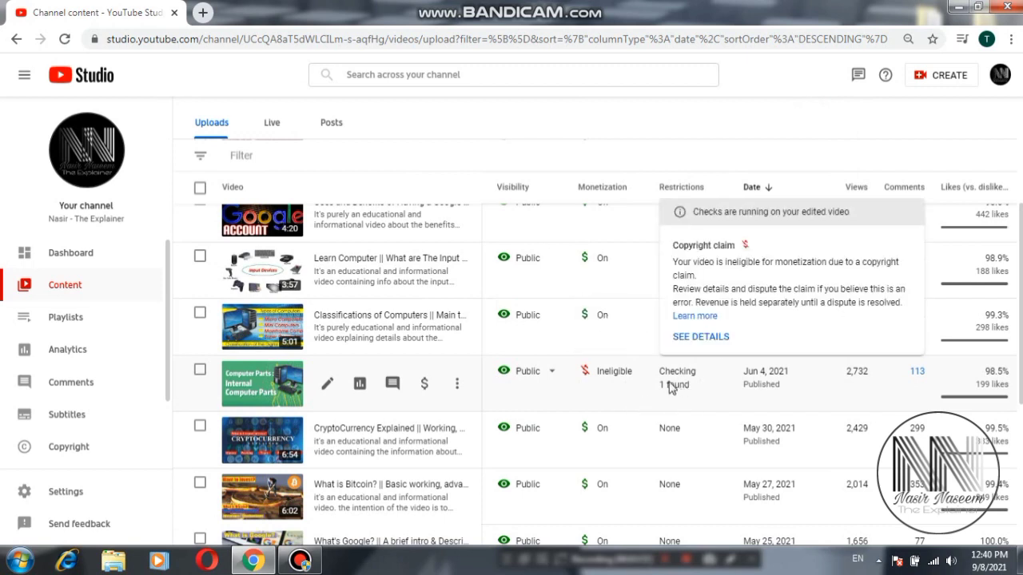
{"action": "left_click", "coordinate": [684, 374]}
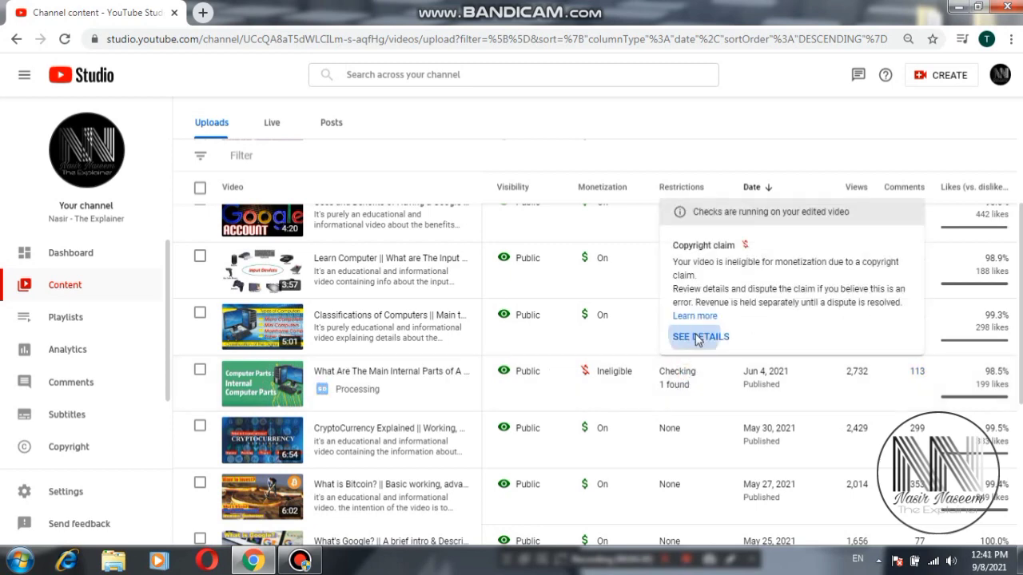
{"action": "left_click", "coordinate": [698, 338]}
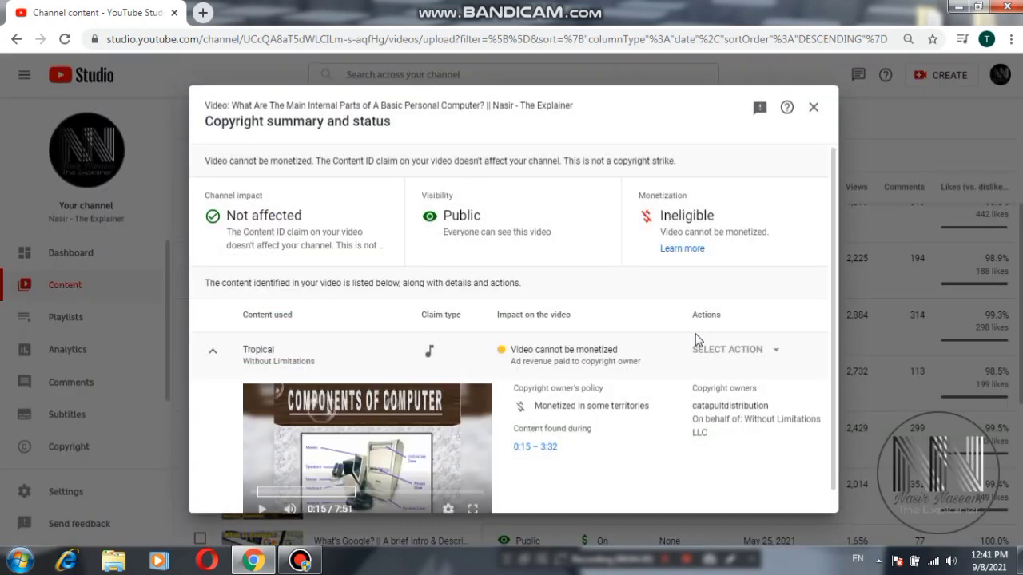
- Check whether further actions can be selected for the Tropical claim, and close the copyright summary
{"action": "left_click", "coordinate": [774, 350]}
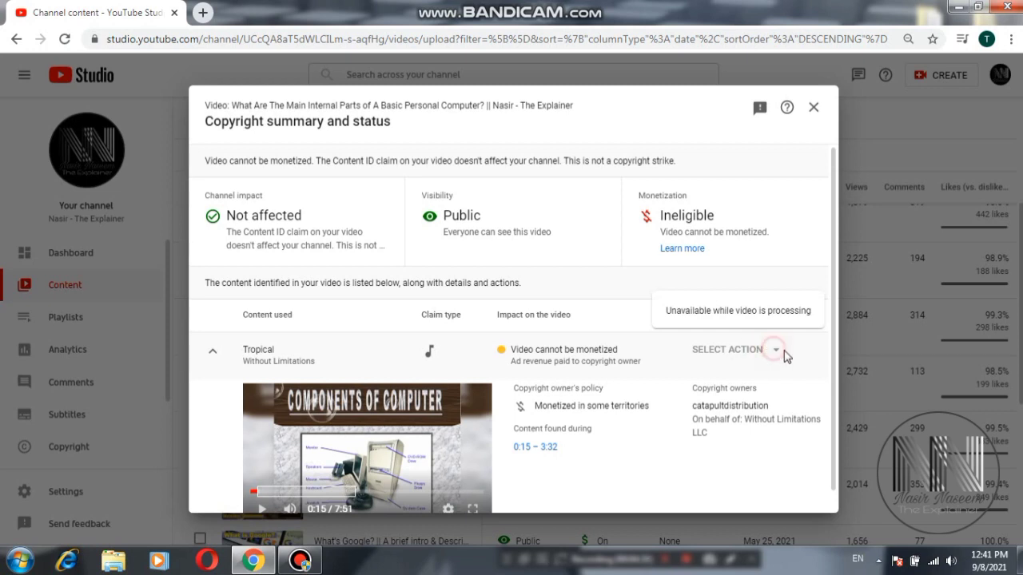
{"action": "left_click", "coordinate": [777, 351]}
{"action": "left_click", "coordinate": [777, 350]}
{"action": "left_click", "coordinate": [777, 350]}
{"action": "left_click", "coordinate": [778, 350]}
{"action": "left_click_drag", "start_coordinate": [672, 310], "coordinate": [811, 322]}
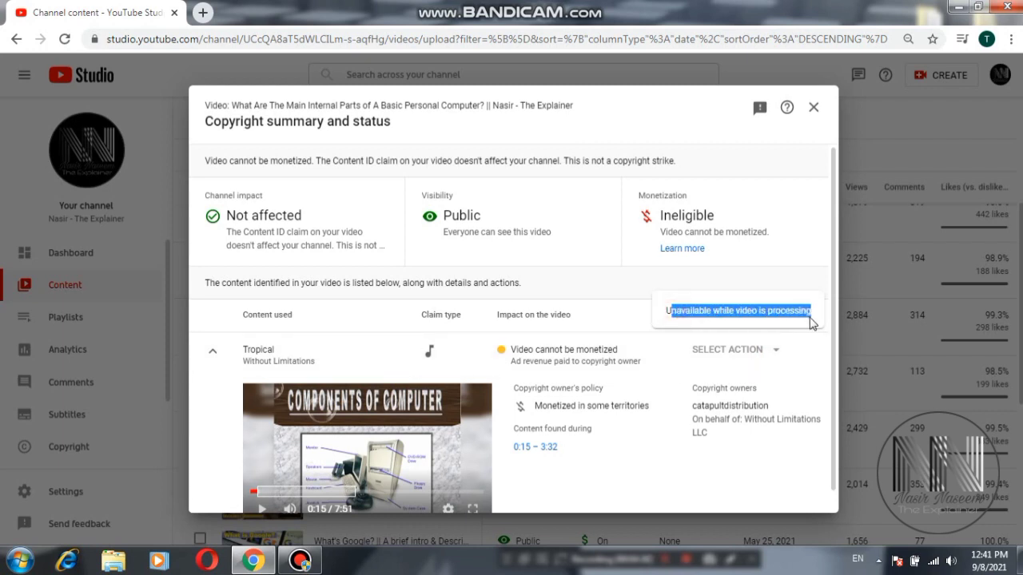
{"action": "left_click", "coordinate": [797, 371]}
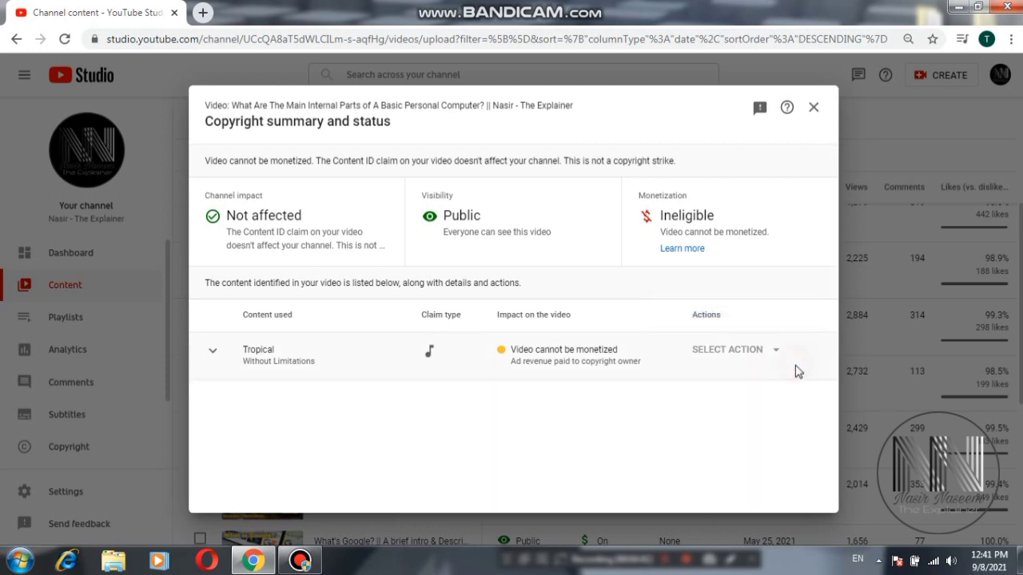
{"action": "left_click", "coordinate": [795, 373]}
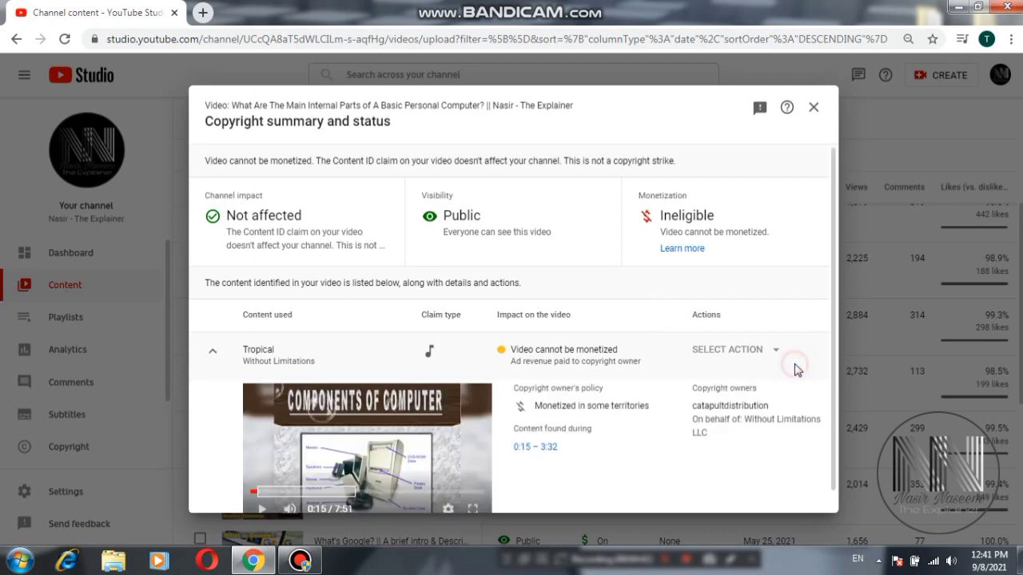
{"action": "left_click", "coordinate": [813, 108]}
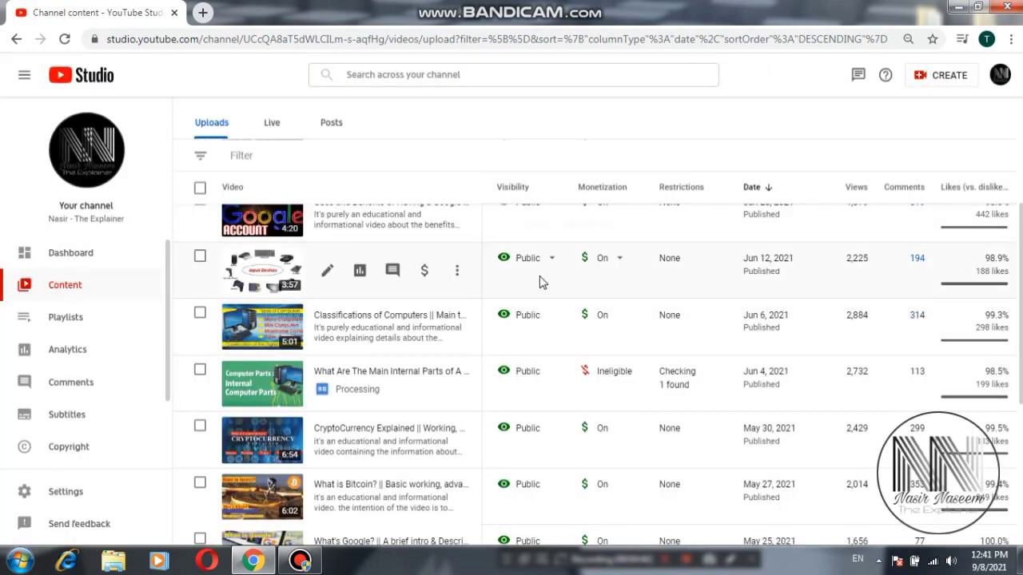
- Reload the channel content list and check the restriction status of the internal computer parts video
{"action": "mouse_move", "coordinate": [673, 384]}
{"action": "left_click", "coordinate": [66, 40]}
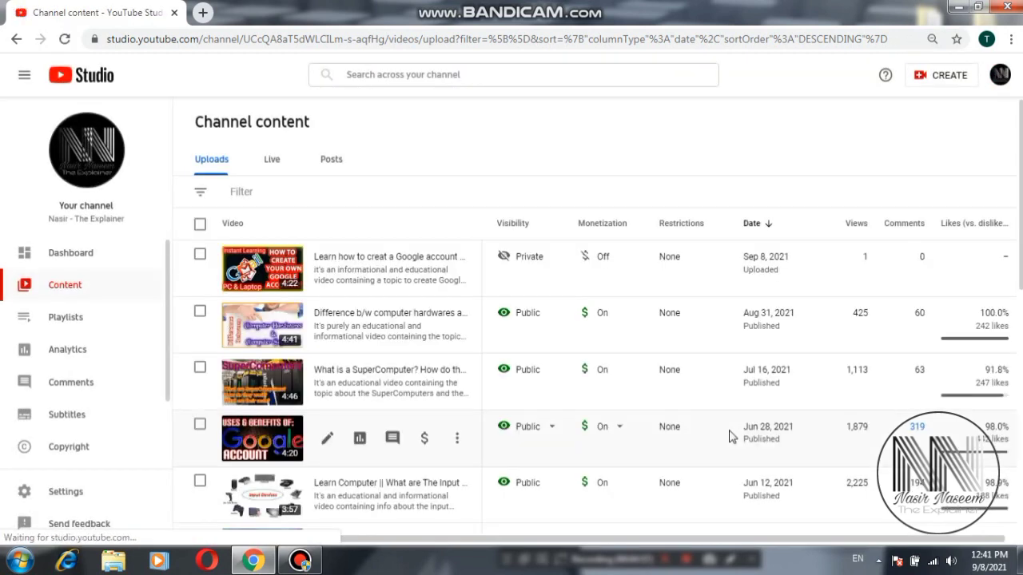
{"action": "scroll", "coordinate": [724, 427], "scroll_direction": "down", "scroll_amount": 3}
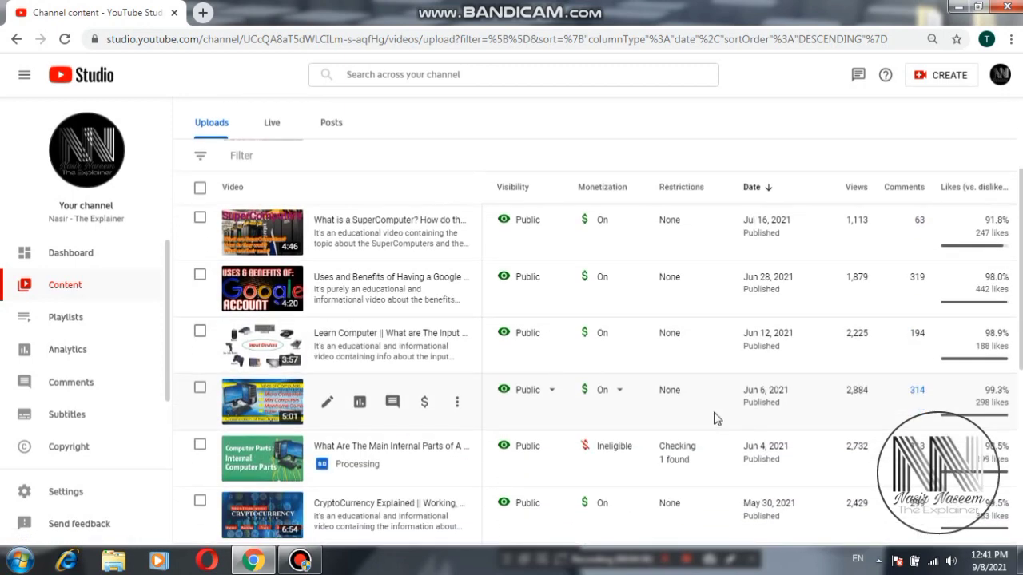
{"action": "scroll", "coordinate": [717, 419], "scroll_direction": "down", "scroll_amount": 4}
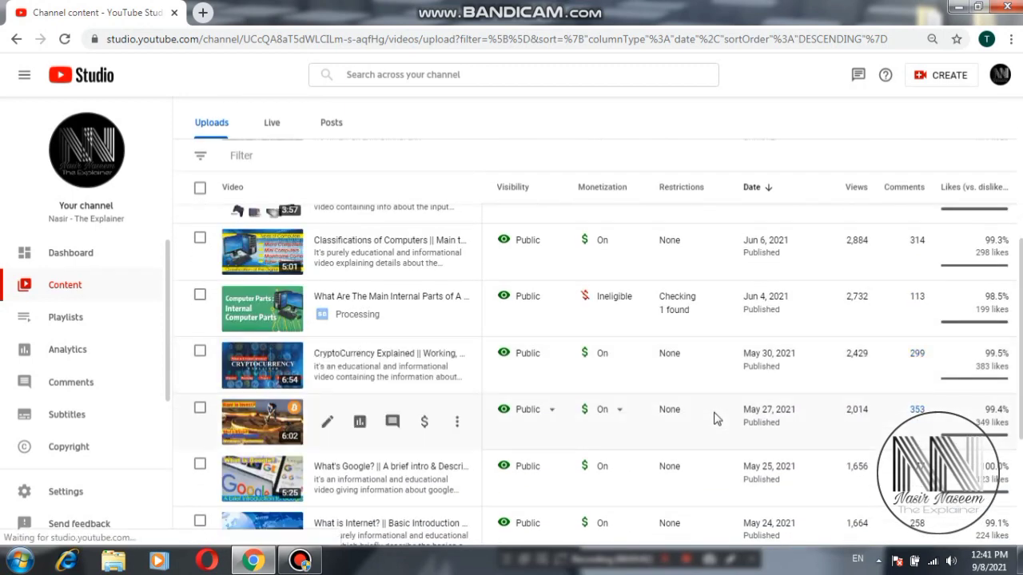
{"action": "scroll", "coordinate": [717, 418], "scroll_direction": "down", "scroll_amount": 2}
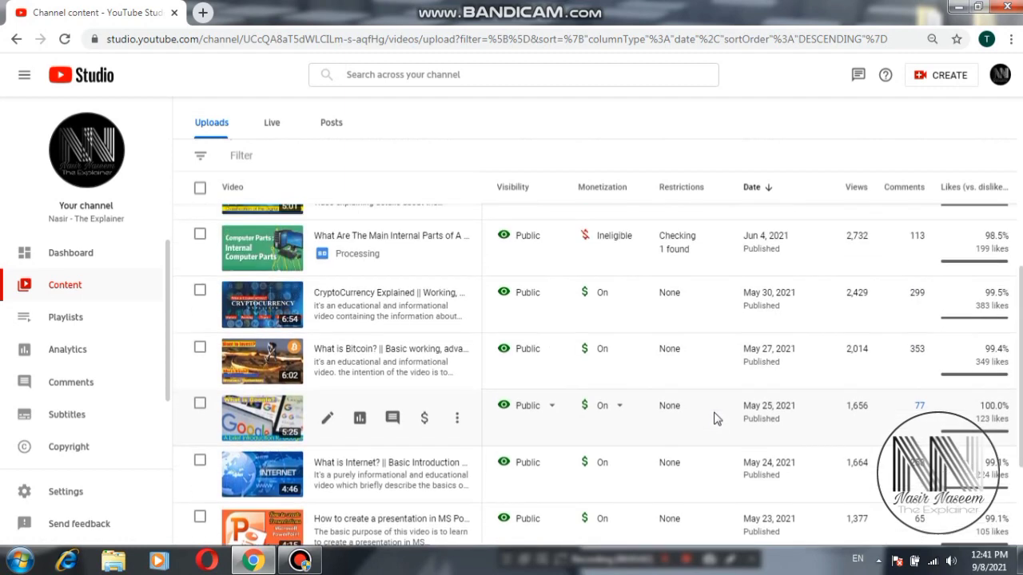
{"action": "scroll", "coordinate": [717, 419], "scroll_direction": "up", "scroll_amount": 4}
{"action": "mouse_move", "coordinate": [670, 386]}
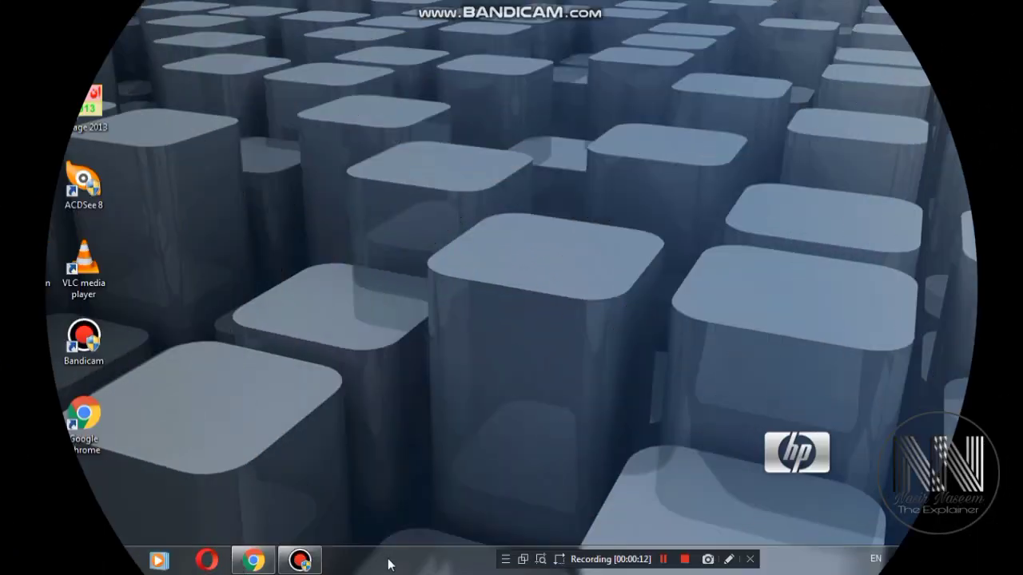
- Switch to Chrome, search Google for "studio youtube com channel", and open the YouTube Studio result
{"action": "left_click", "coordinate": [252, 559]}
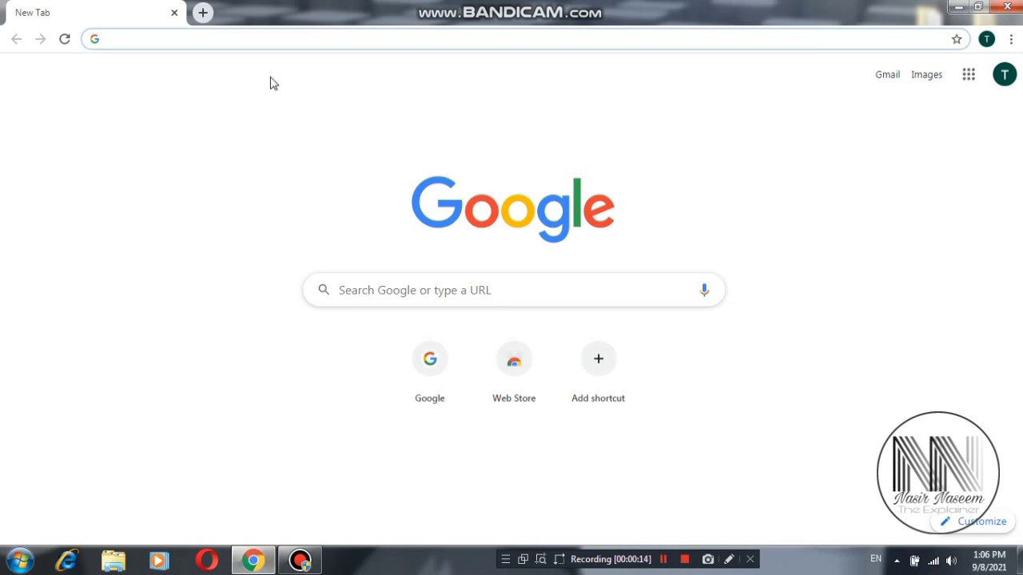
{"action": "left_click", "coordinate": [277, 39]}
{"action": "left_click", "coordinate": [188, 69]}
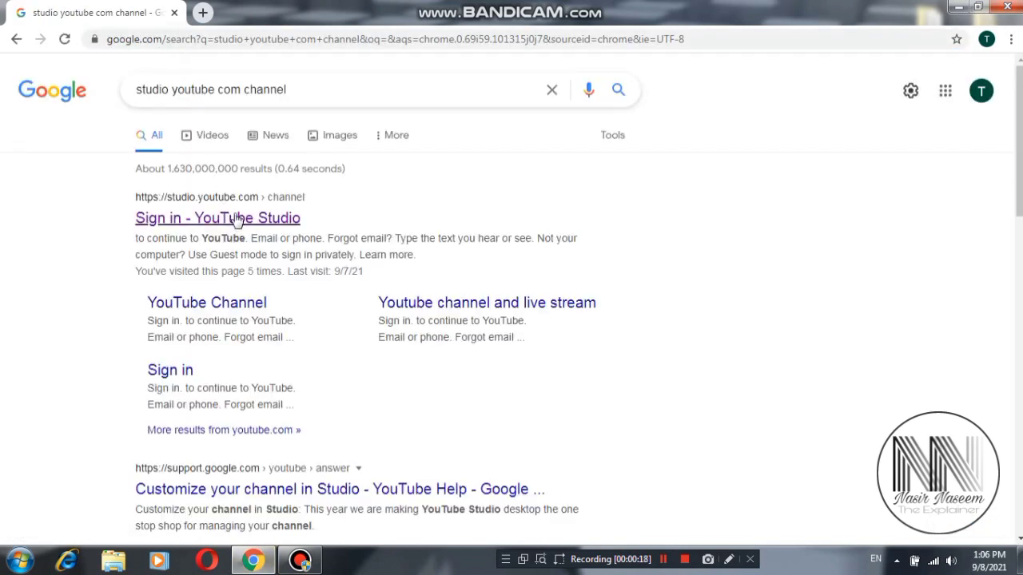
{"action": "left_click", "coordinate": [232, 216]}
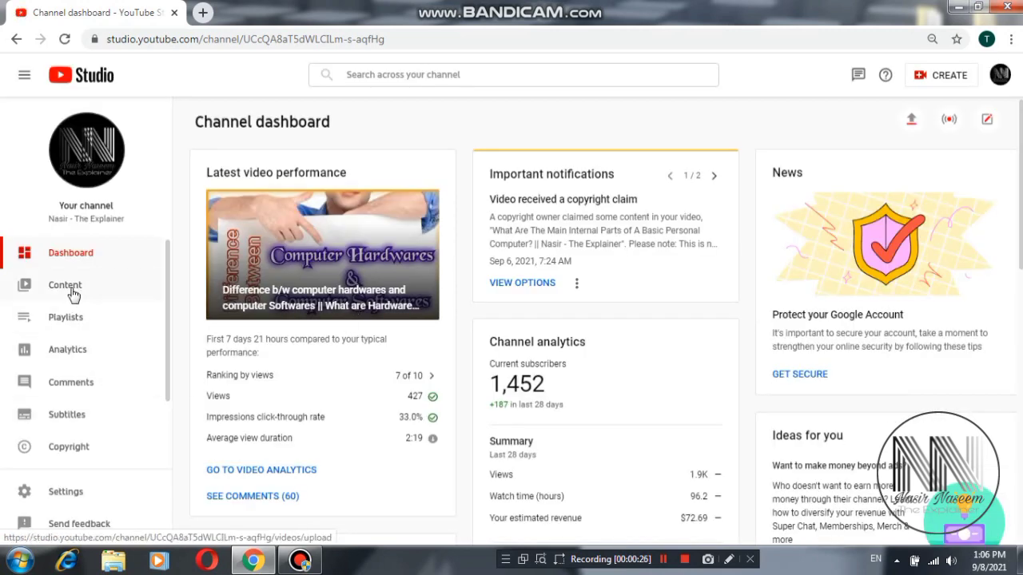
- Open the channel's content list and check the restrictions of the video "What Are The Main Internal Parts of A Basic Personal Computer?"
{"action": "left_click", "coordinate": [71, 292]}
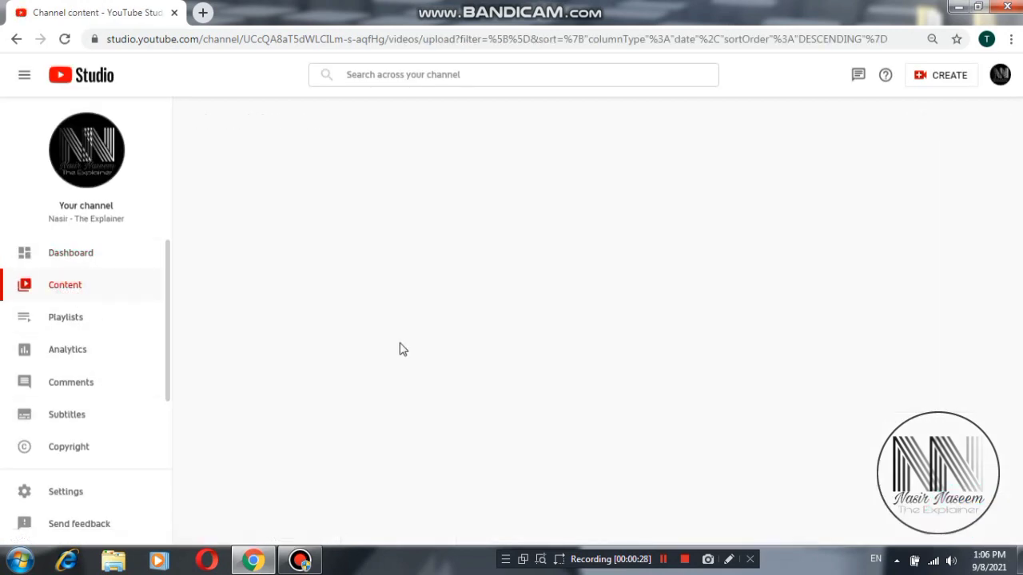
{"action": "mouse_move", "coordinate": [610, 430]}
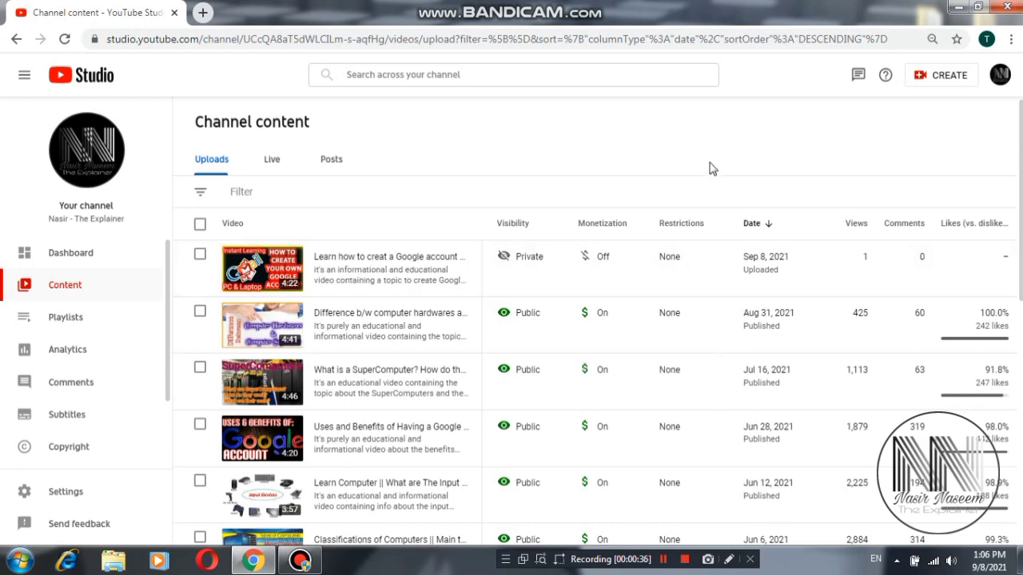
{"action": "scroll", "coordinate": [647, 307], "scroll_direction": "down", "scroll_amount": 2}
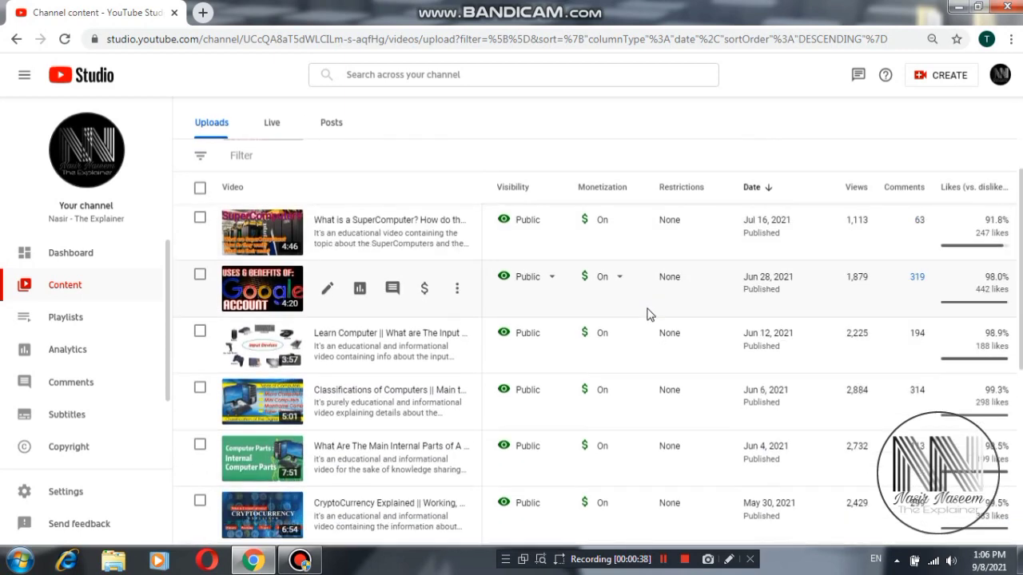
{"action": "scroll", "coordinate": [647, 314], "scroll_direction": "down", "scroll_amount": 3}
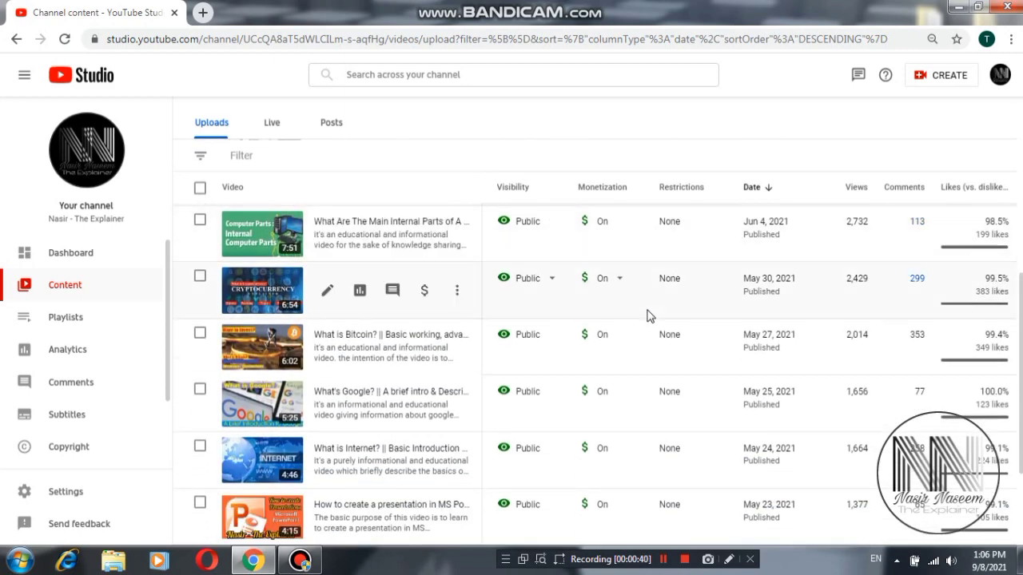
{"action": "scroll", "coordinate": [647, 314], "scroll_direction": "down", "scroll_amount": 1}
{"action": "scroll", "coordinate": [647, 314], "scroll_direction": "up", "scroll_amount": 3}
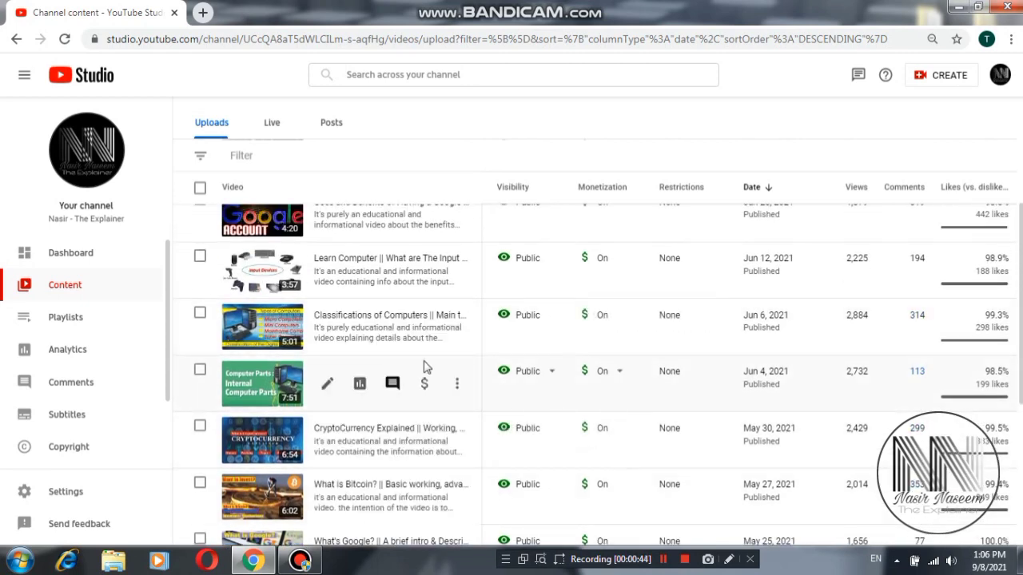
{"action": "double_click", "coordinate": [697, 357]}
{"action": "left_click", "coordinate": [670, 393]}
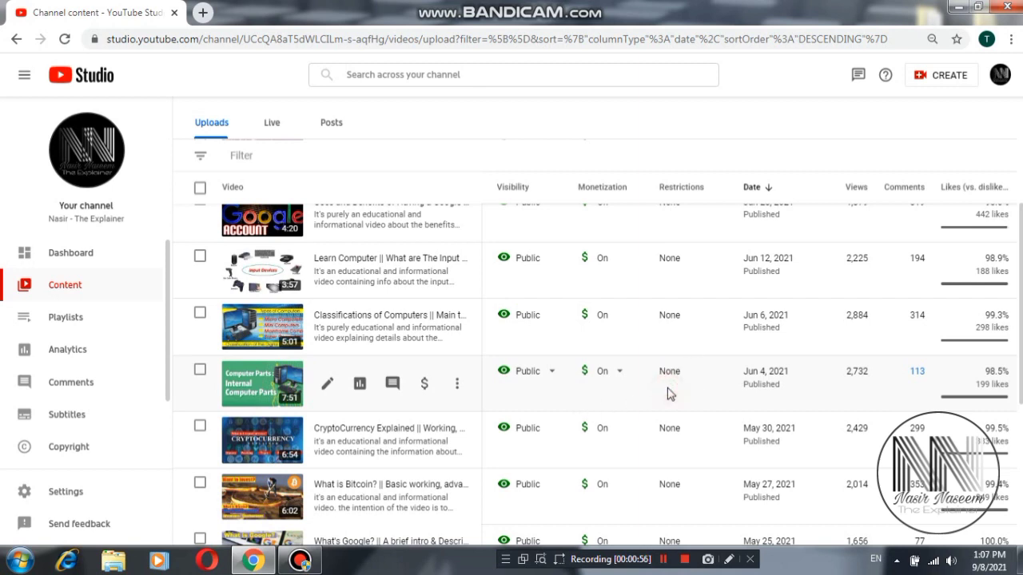